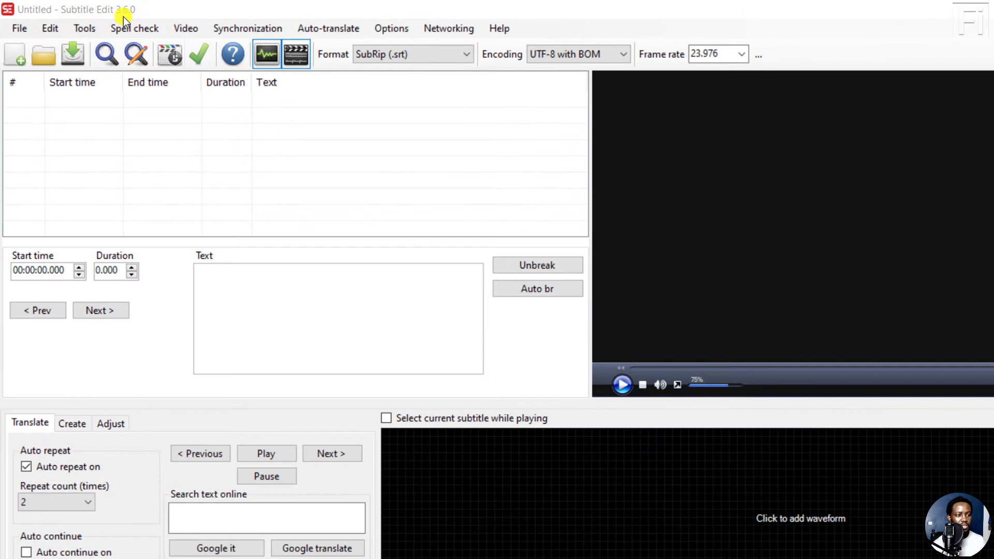
- Check Subtitle Edit for a newer version from the Help menu, then dismiss the results
click(487, 27)
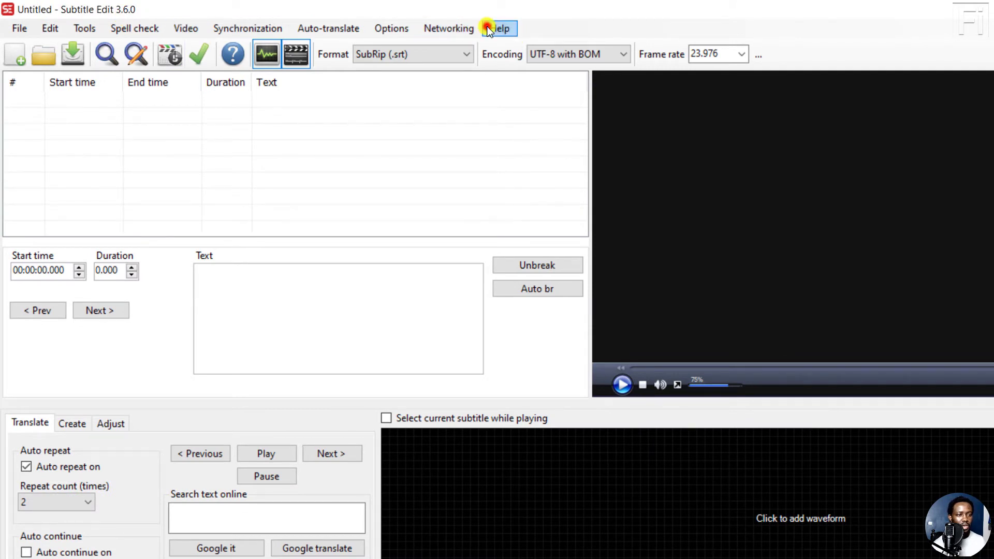
click(498, 28)
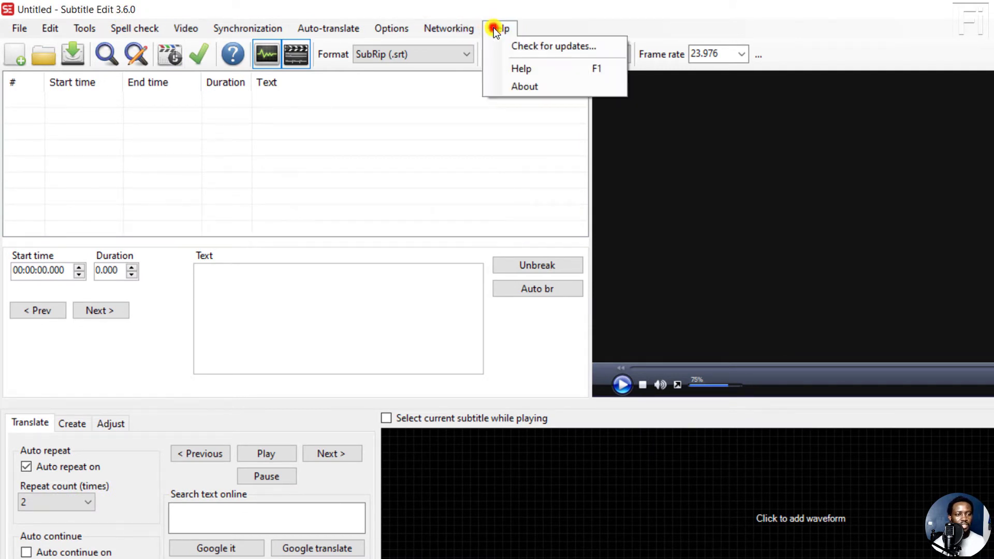
click(539, 46)
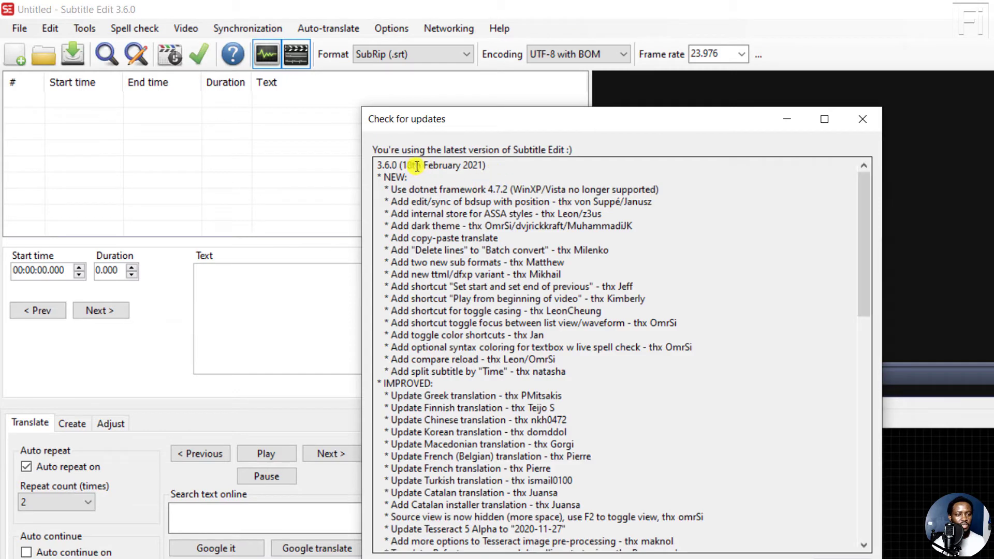
click(862, 118)
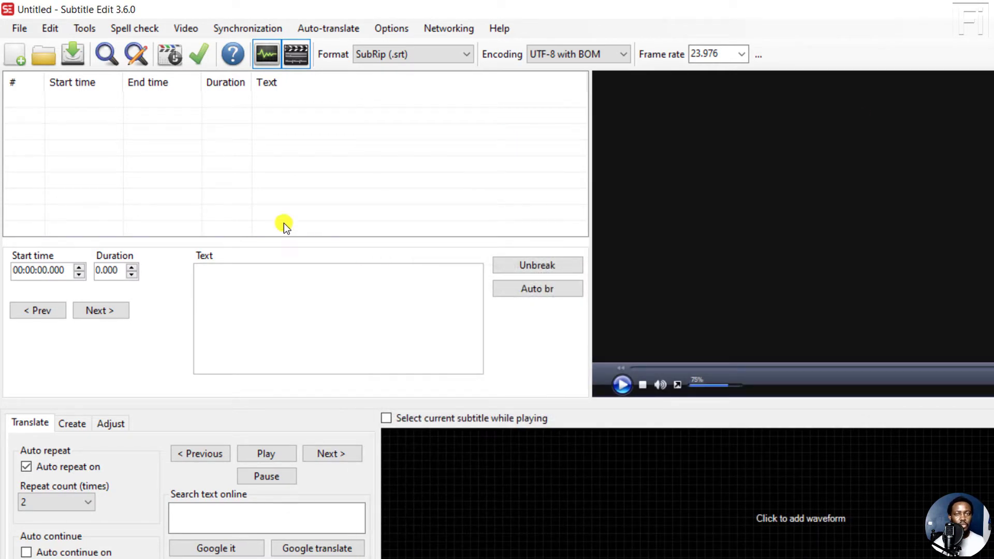
- Look up the Export to all formats plugin among installed and downloadable plugins
click(19, 29)
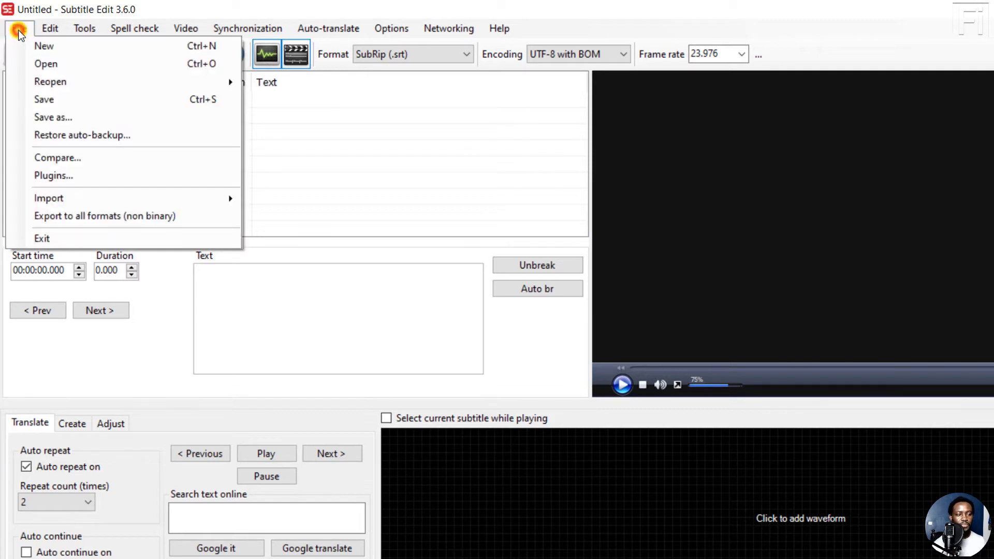
click(51, 175)
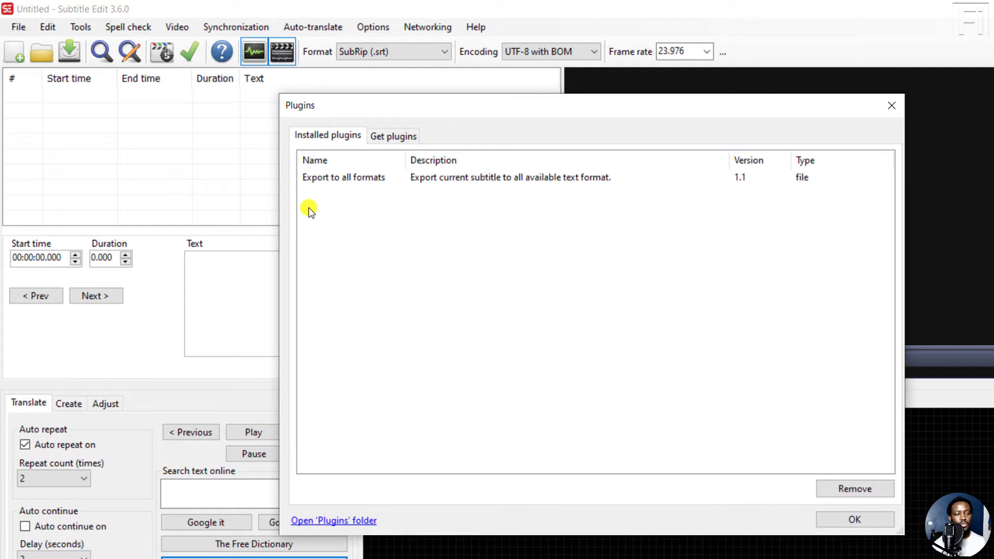
click(327, 181)
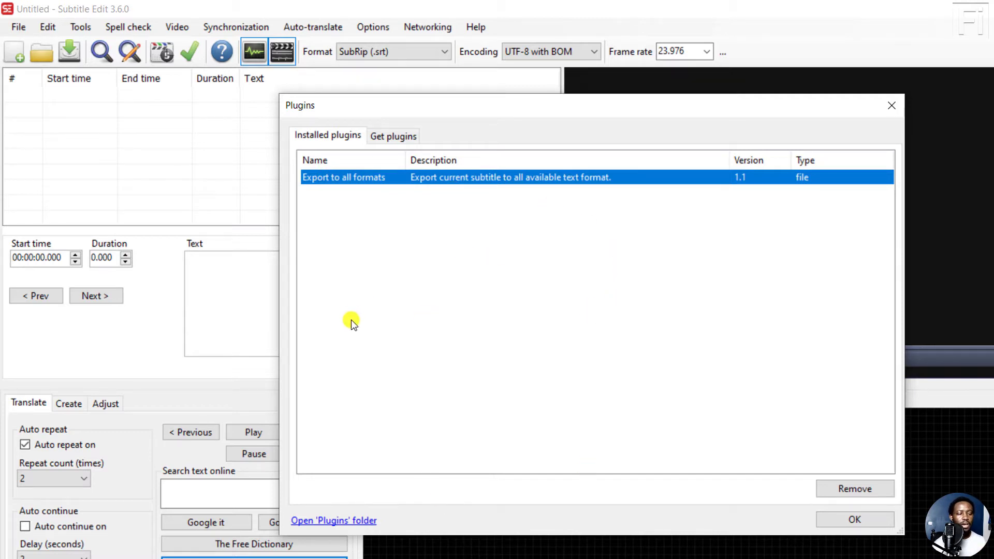
click(394, 135)
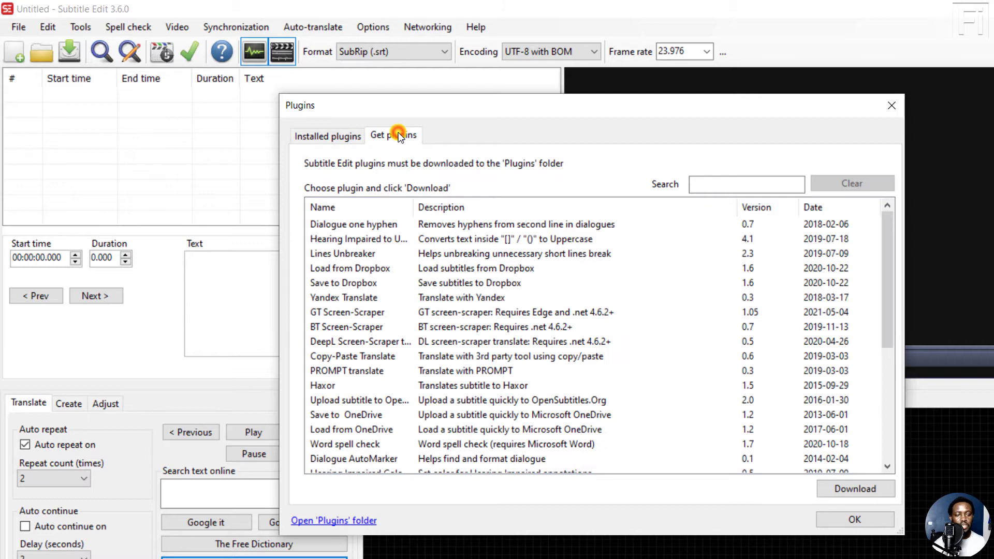
drag(888, 221, 881, 380)
click(334, 444)
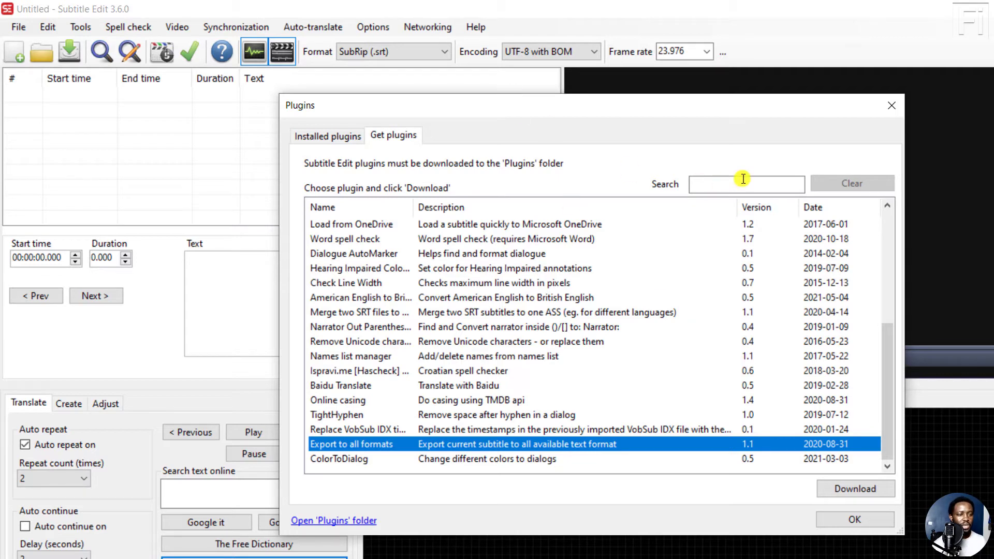
click(886, 107)
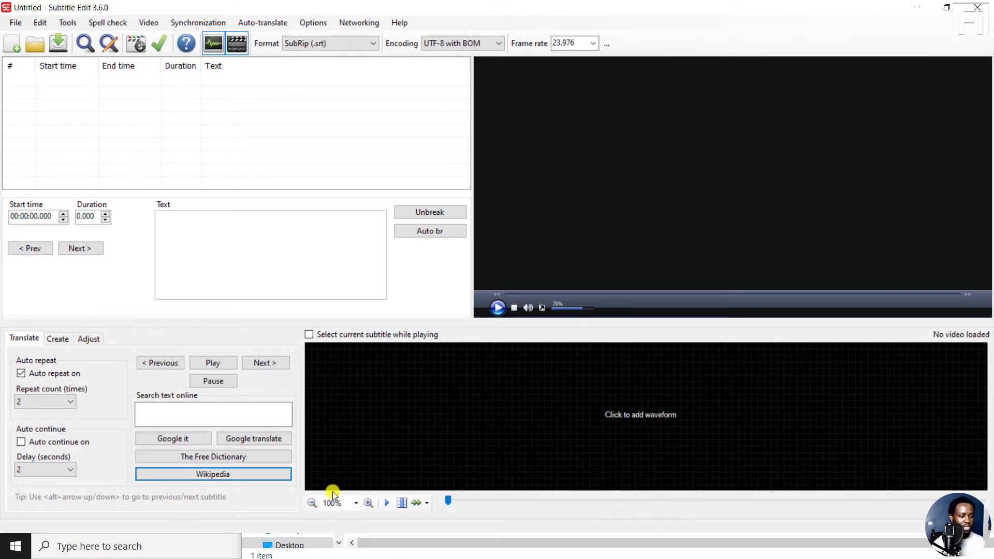
- Drag 'Easily Download YouTube Subtitles as Transcripts.srt' from Explorer into Subtitle Edit's subtitle list
key(alt+Tab)
key(alt+Tab)
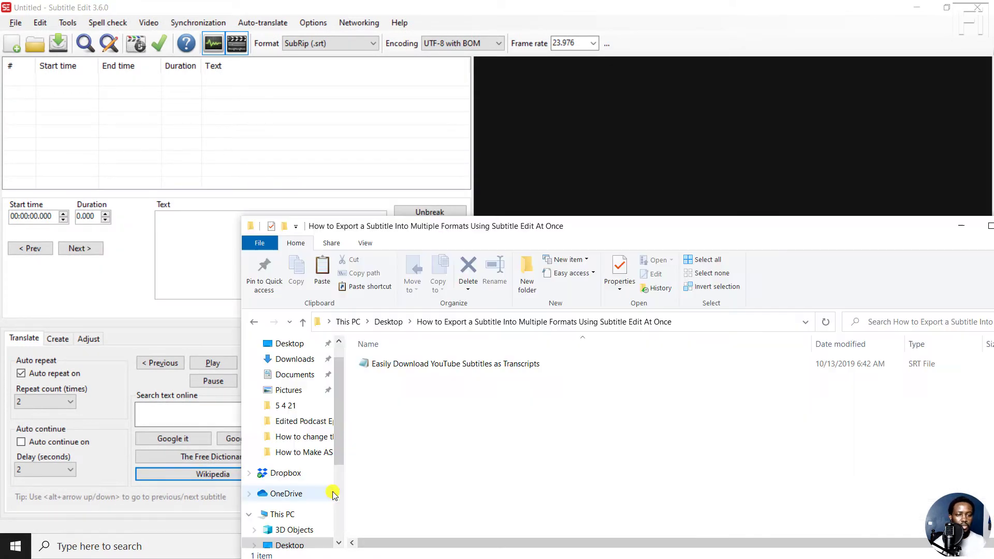
click(394, 365)
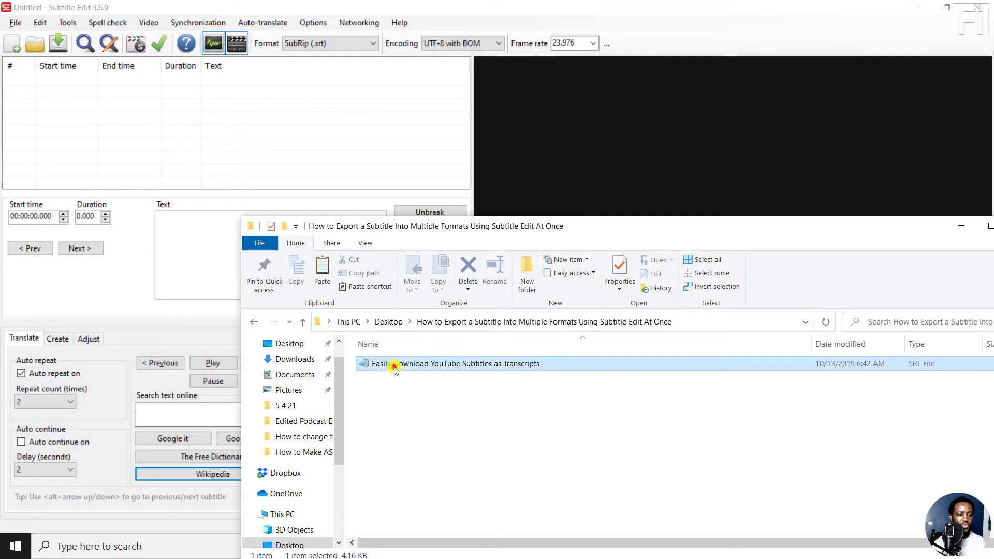
double_click(760, 217)
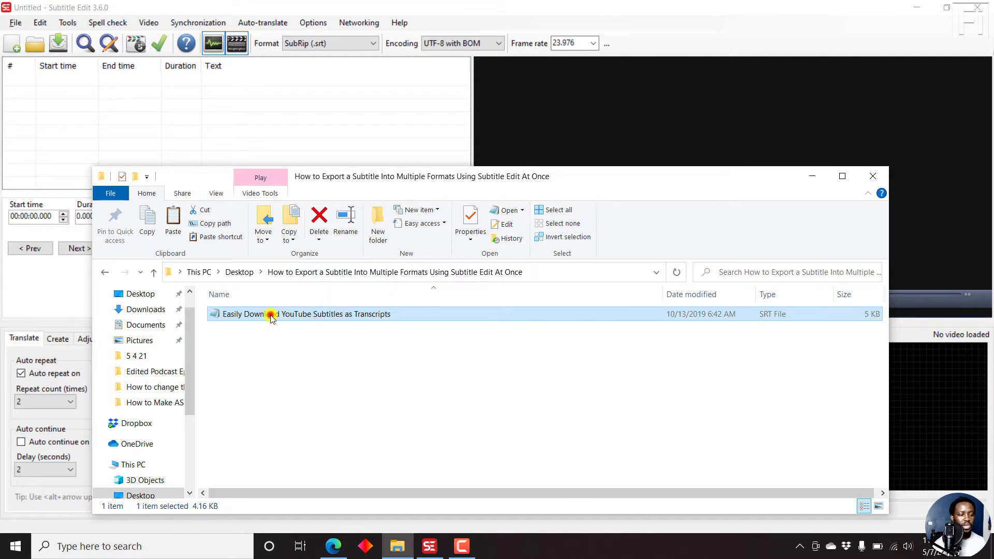
drag(270, 314, 176, 114)
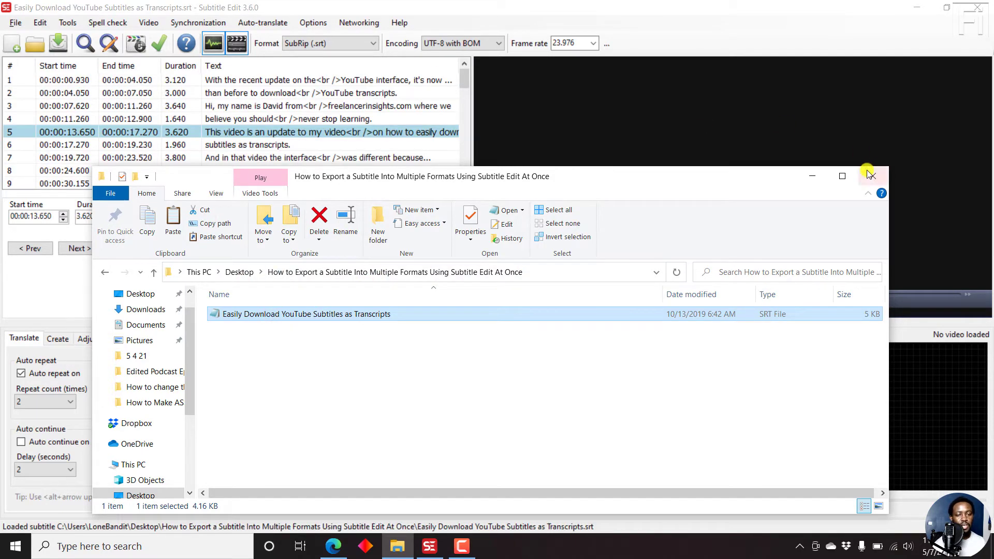
click(808, 177)
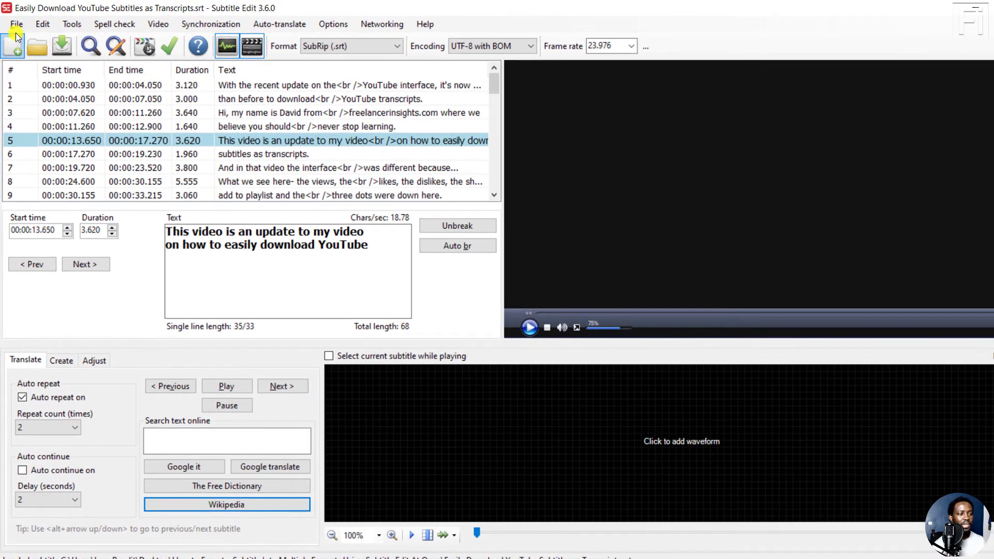
- Open File > Export to all formats (non binary) and leave the Extension filter on 'all'
click(15, 26)
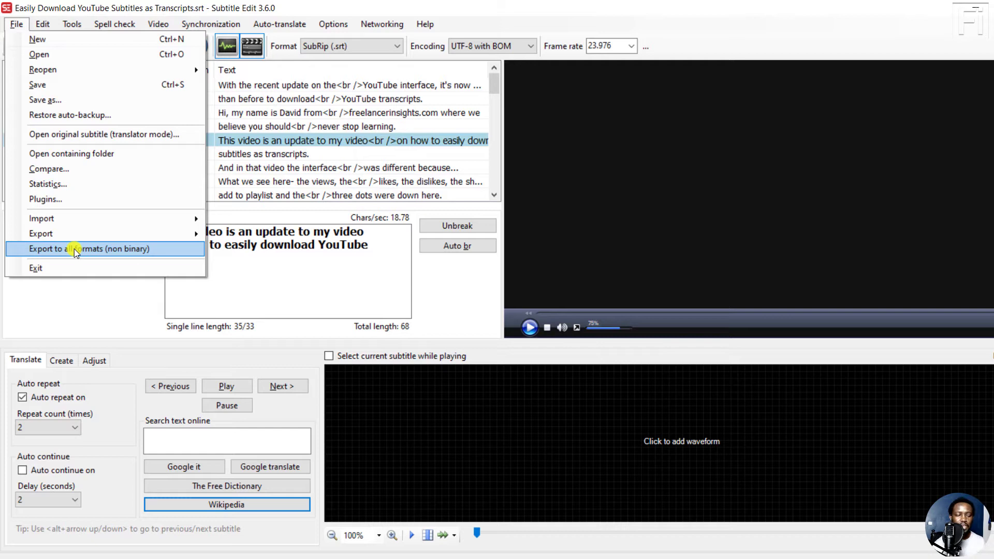
click(97, 251)
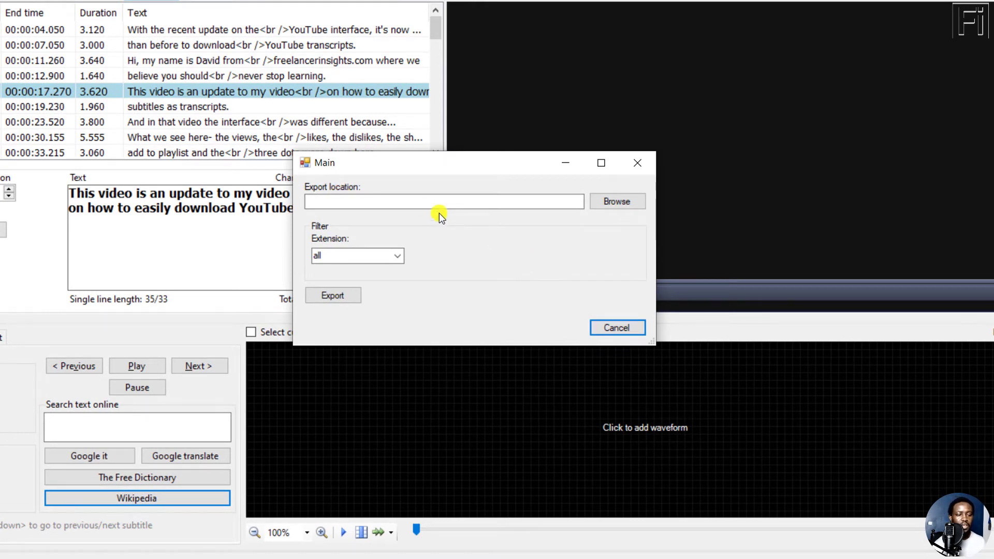
key(Tab)
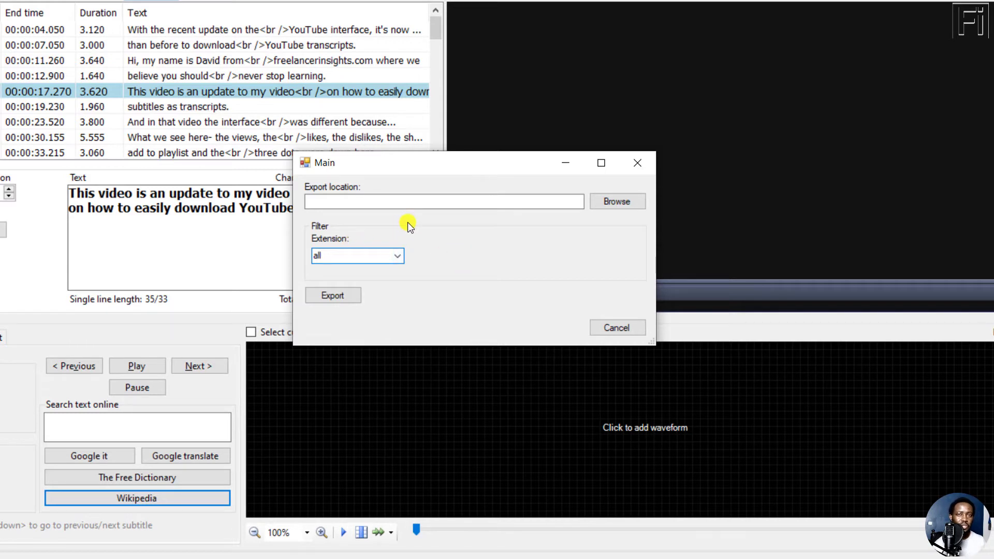
click(399, 256)
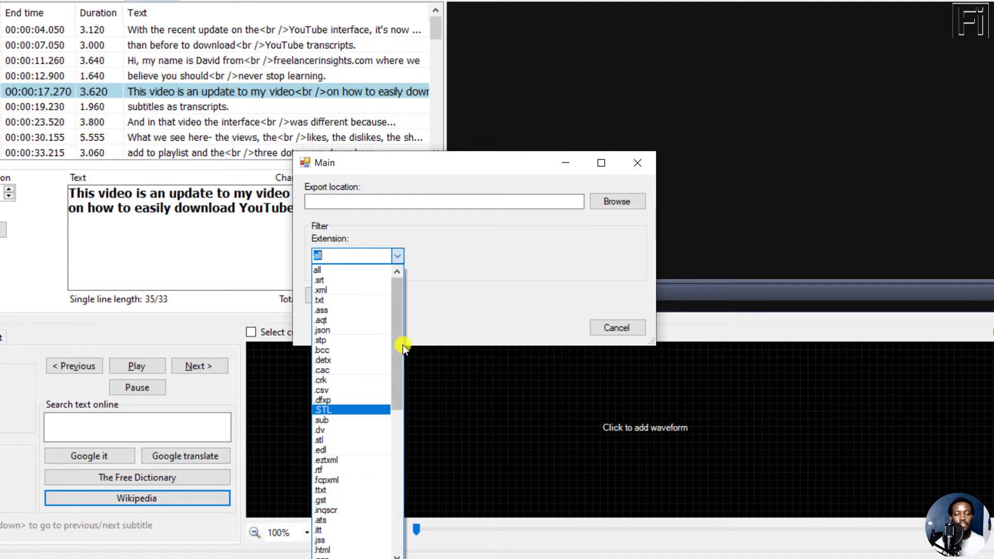
drag(397, 343, 390, 521)
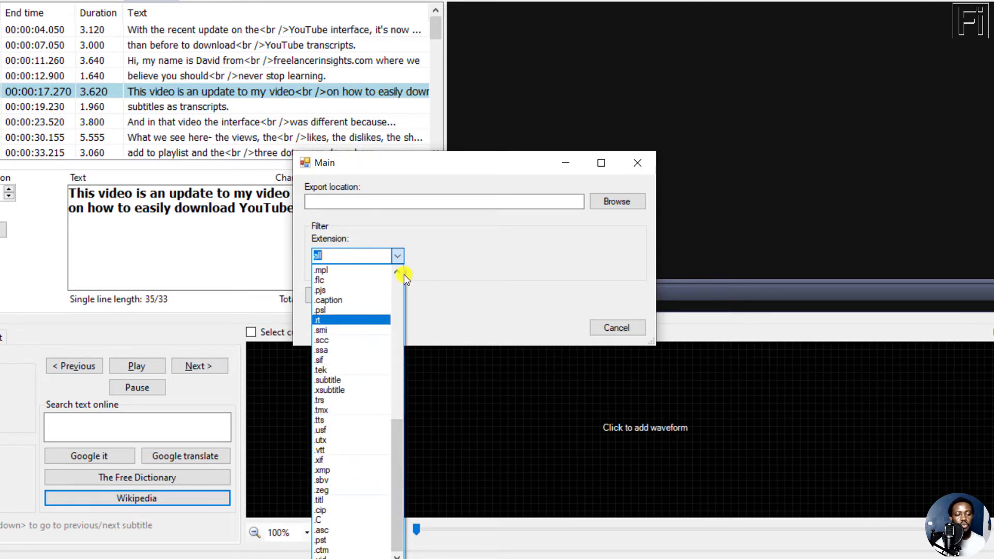
click(485, 252)
click(371, 259)
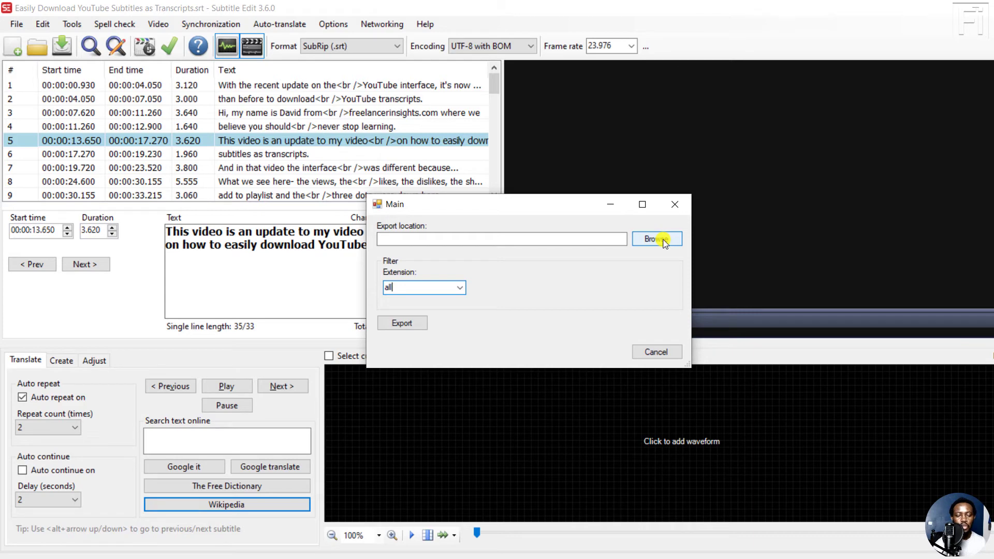
- Set the export destination to the tutorial's folder on the Desktop
click(657, 238)
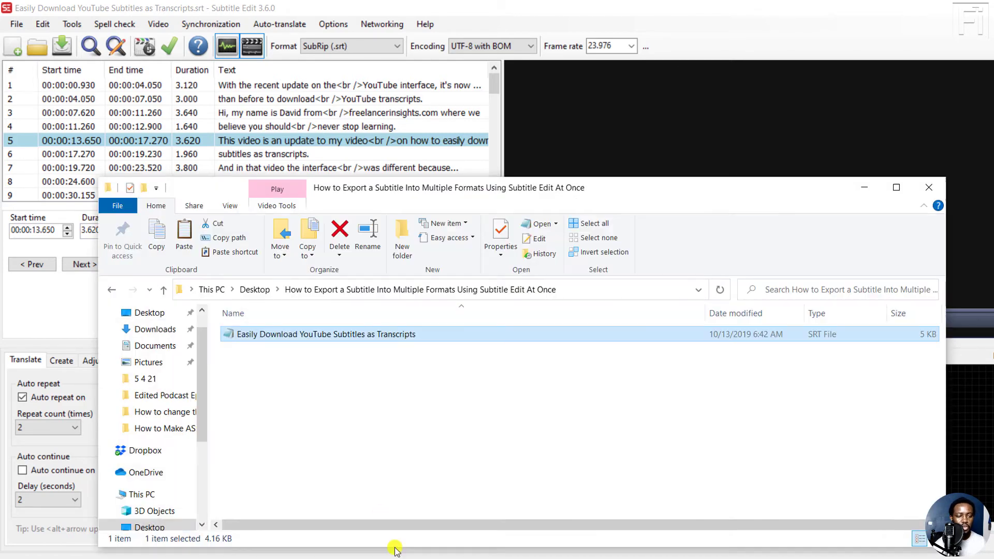
click(417, 436)
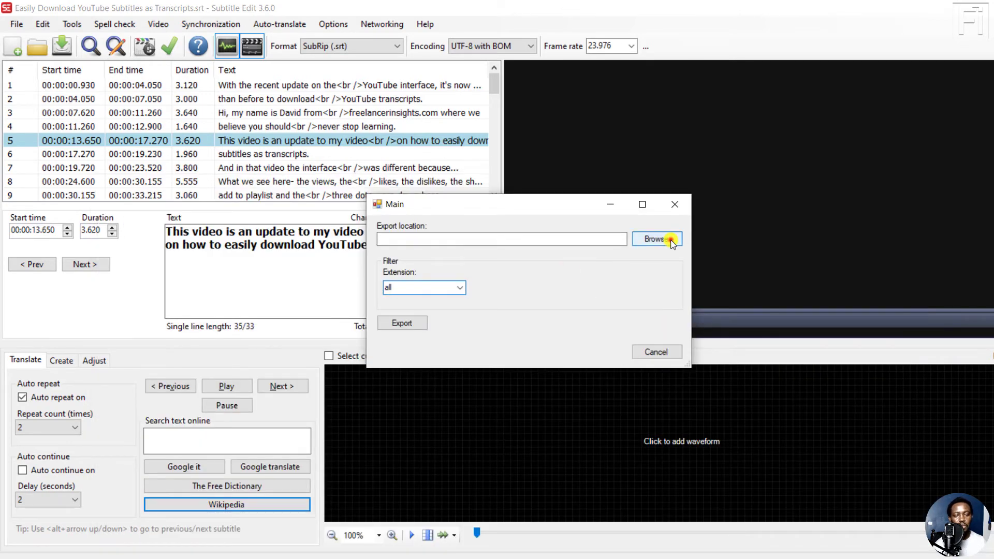
click(672, 242)
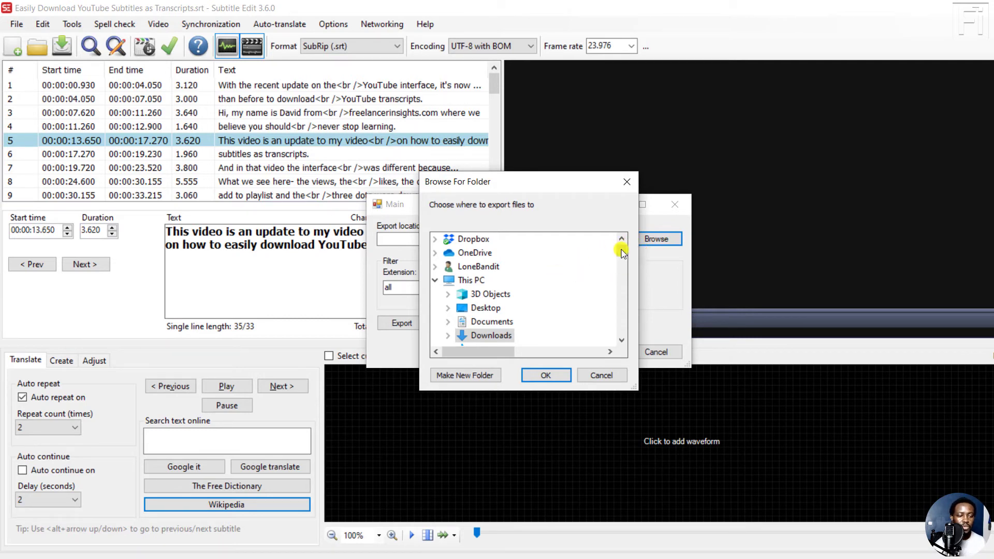
drag(621, 250, 623, 295)
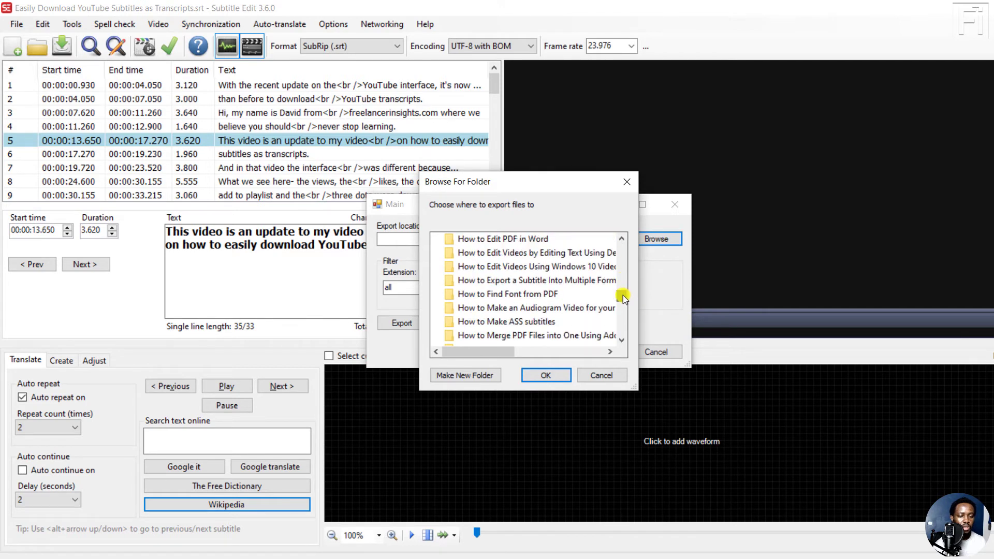
click(529, 283)
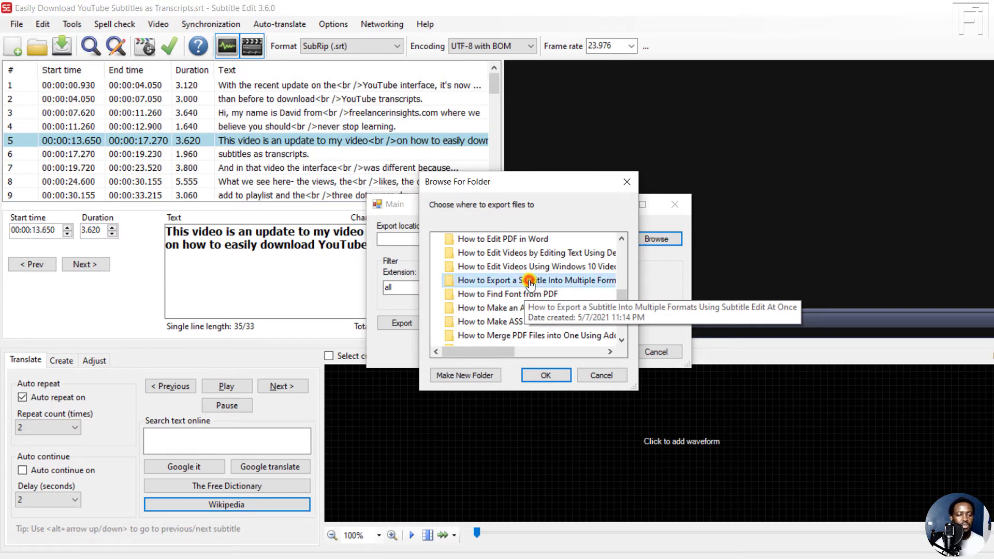
click(546, 376)
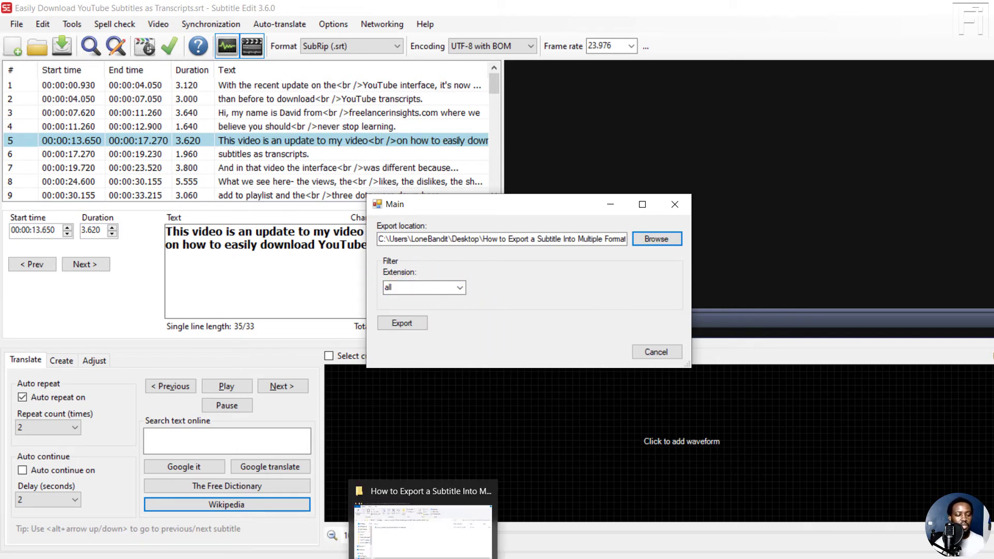
- Check the export folder holds only the original SRT, then export in all formats
click(368, 542)
drag(389, 193, 349, 158)
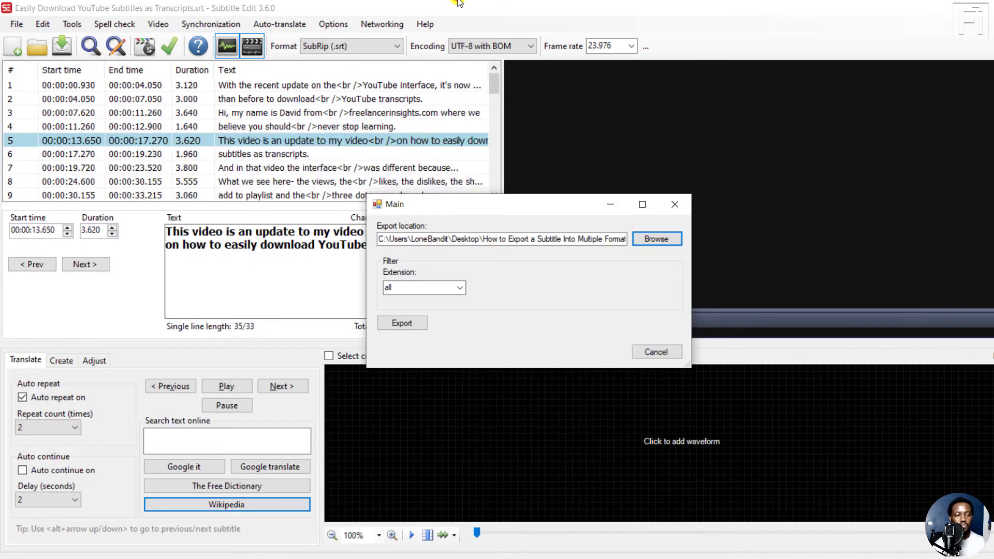
click(457, 4)
click(414, 325)
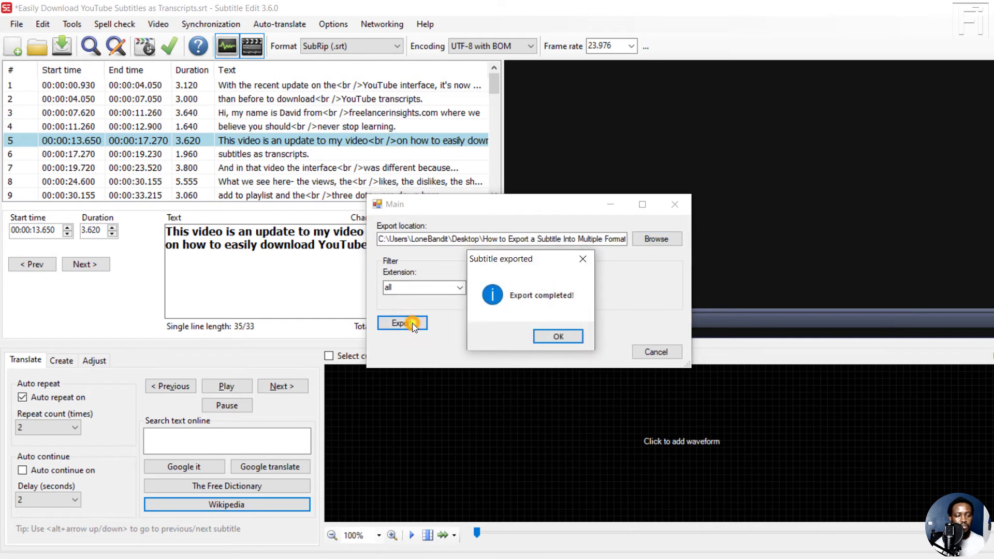
- Maximize the export folder, select the ABC-iView file, then minimize Explorer
click(558, 336)
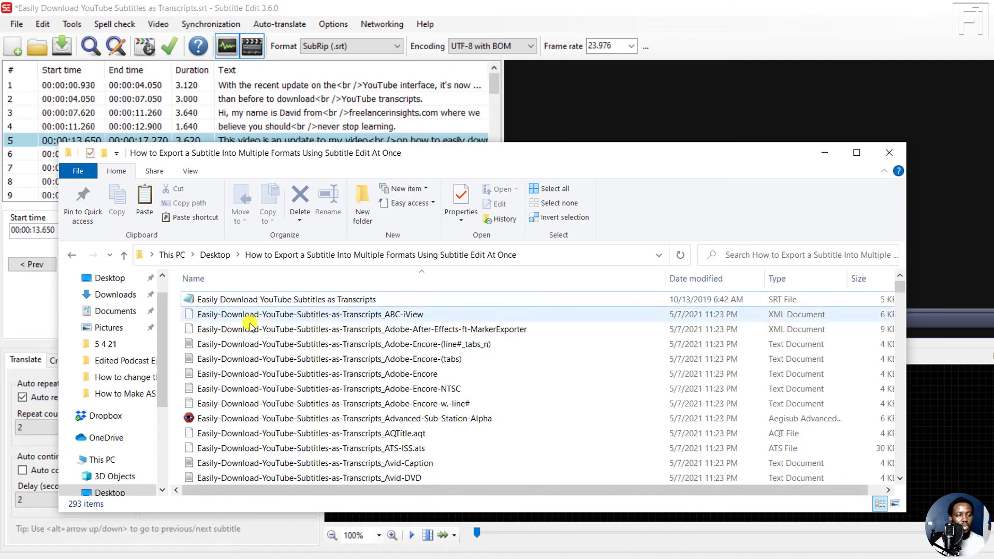
click(857, 152)
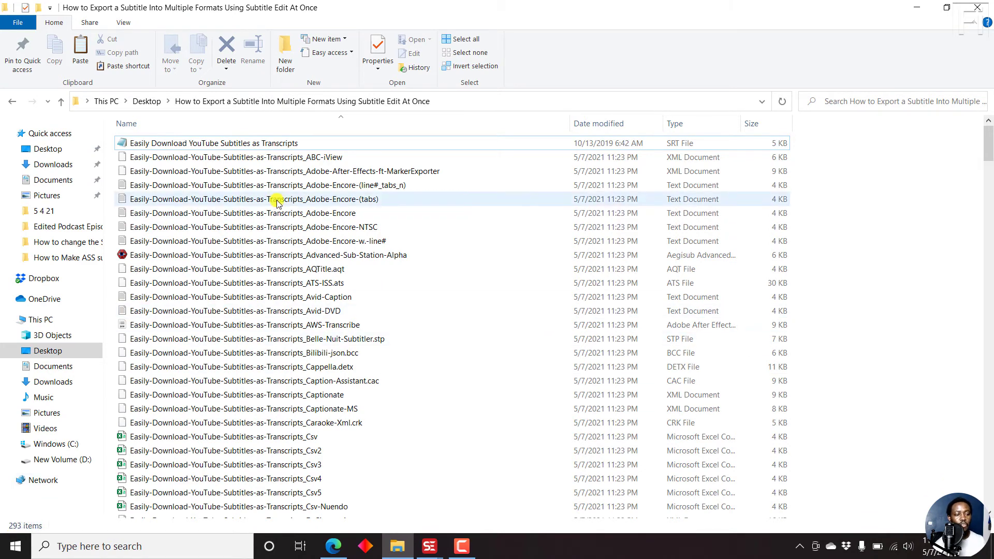
click(280, 159)
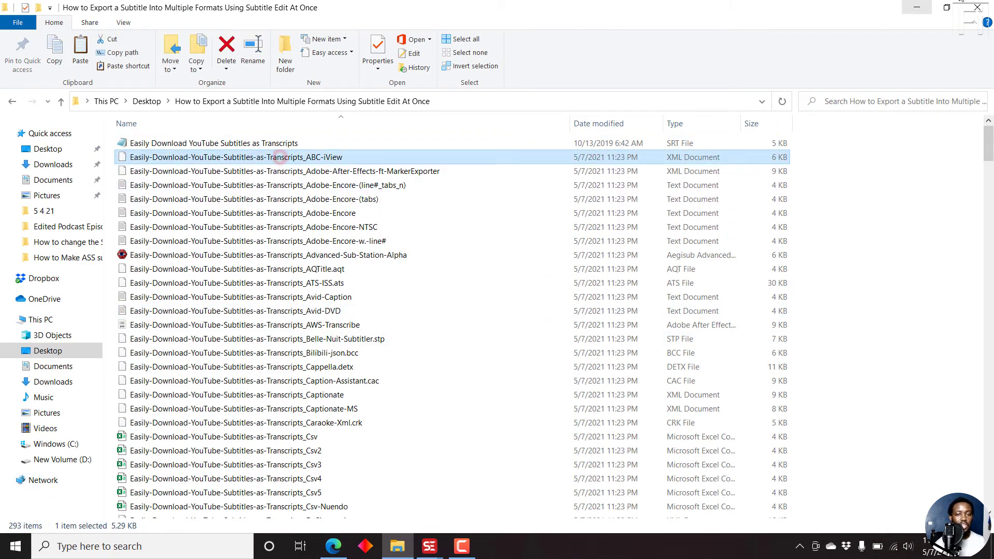
click(923, 8)
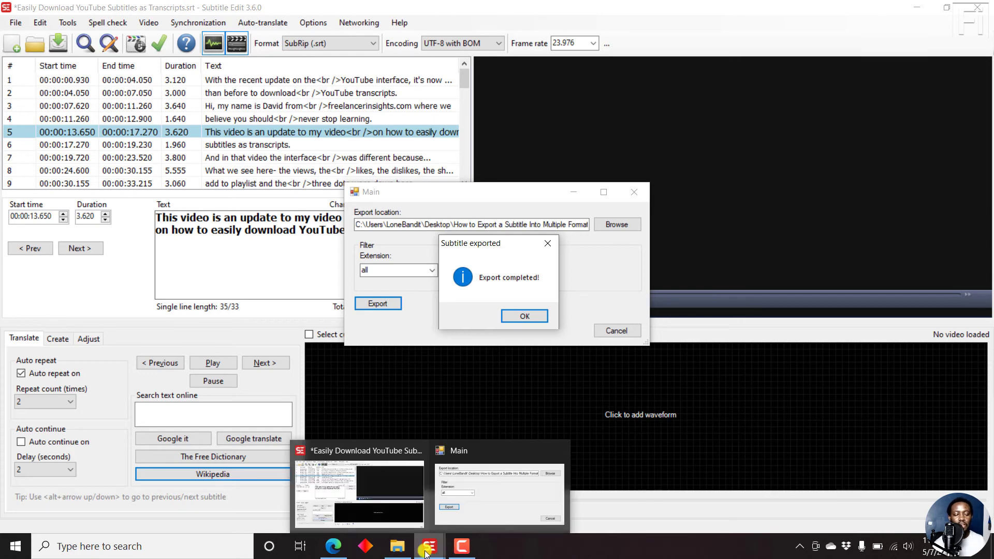
- Autofit the Type column and browse the DVDSubtitle, EZT-XML, InqScribe and iTunes-Timed-Text exports
click(397, 546)
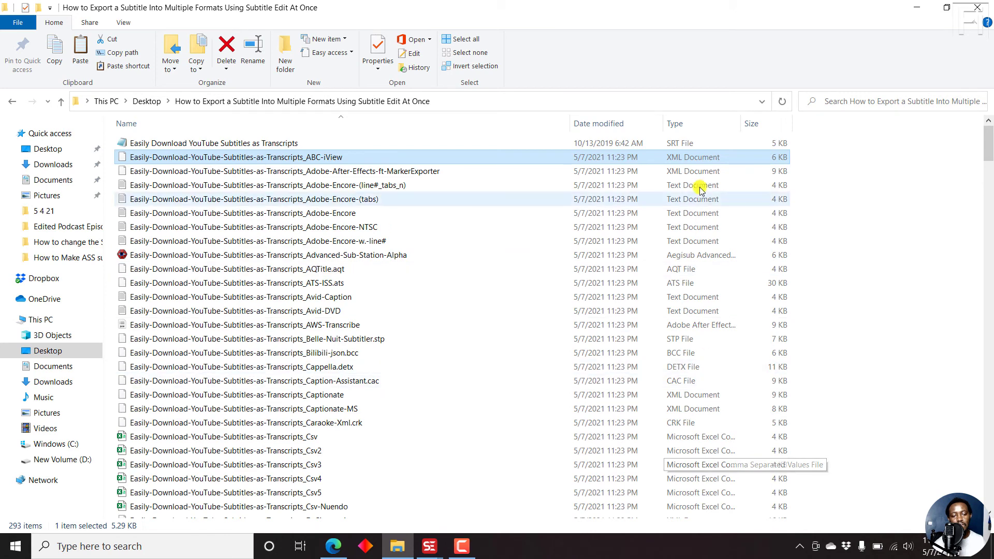
drag(991, 135, 991, 153)
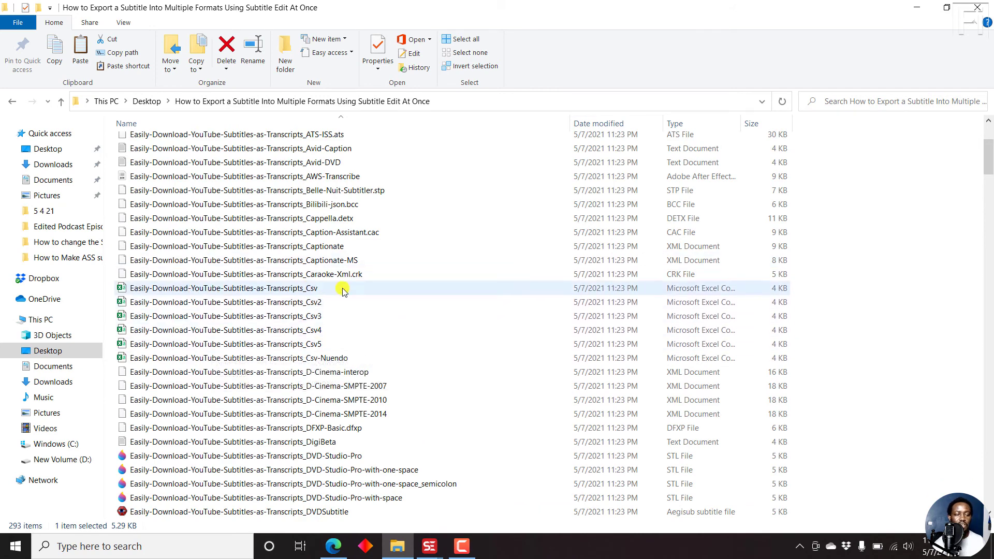
double_click(743, 124)
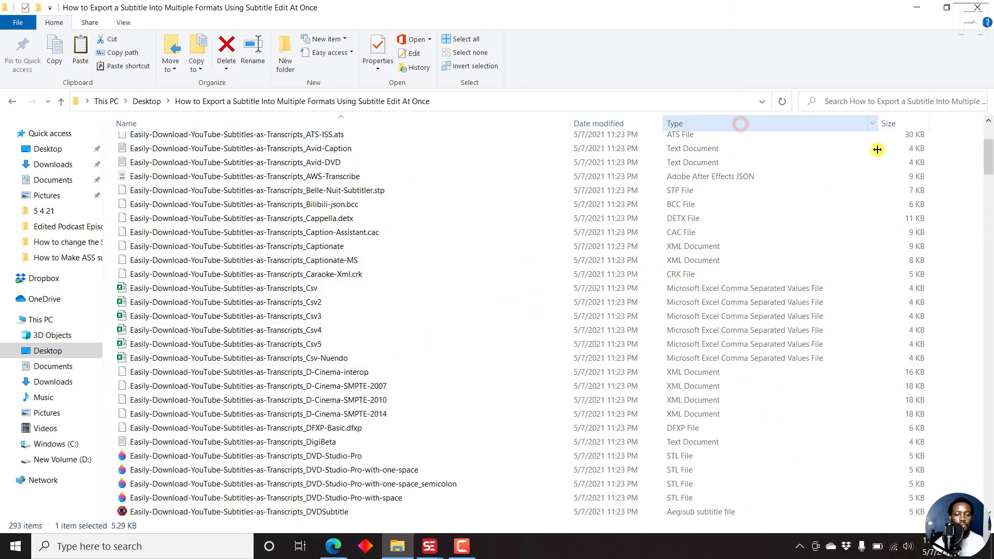
drag(988, 169, 988, 187)
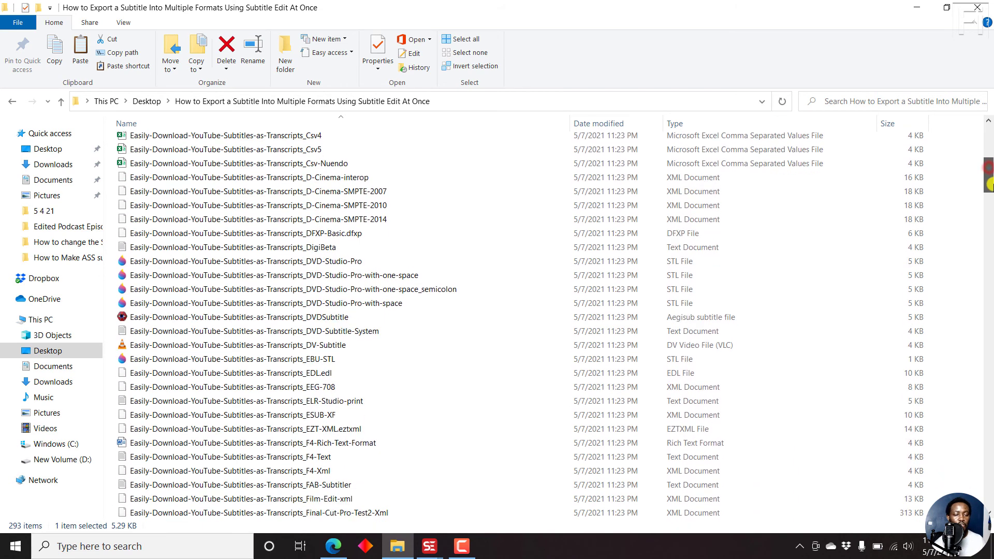
click(664, 318)
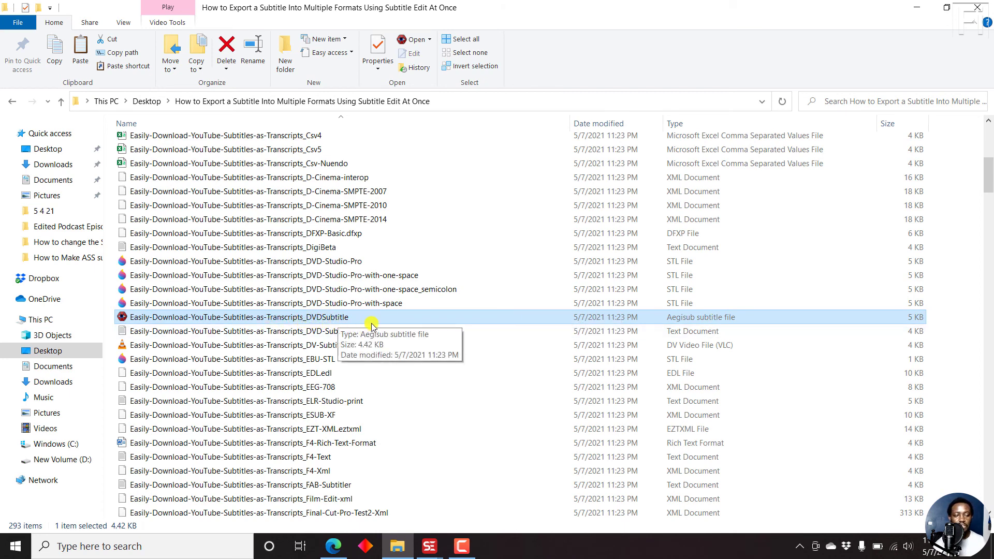
drag(989, 165, 990, 181)
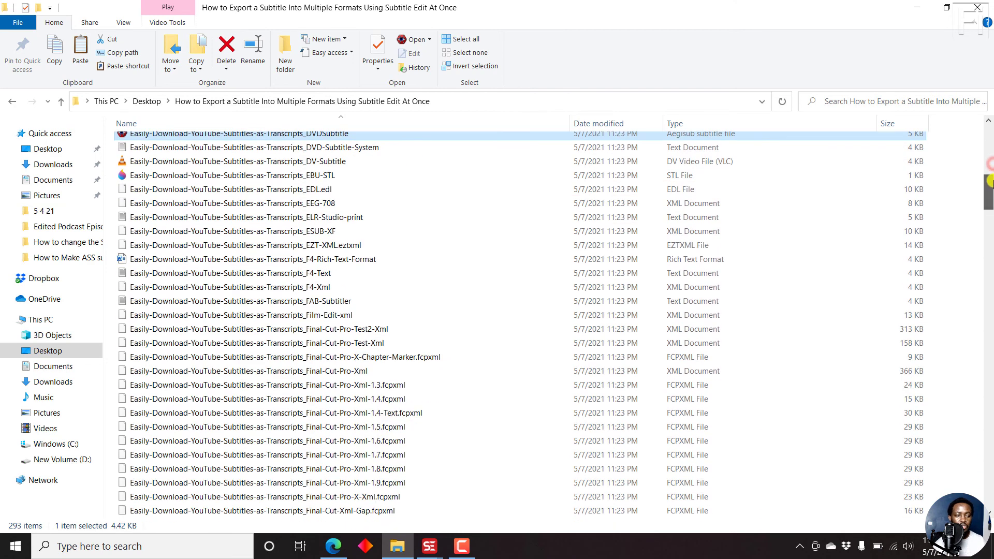
click(343, 244)
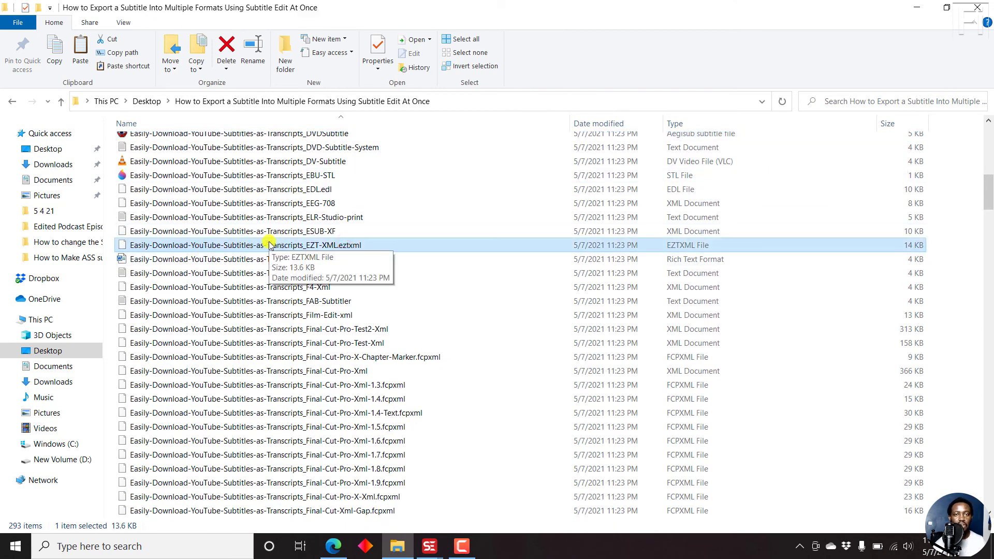
drag(990, 197, 989, 226)
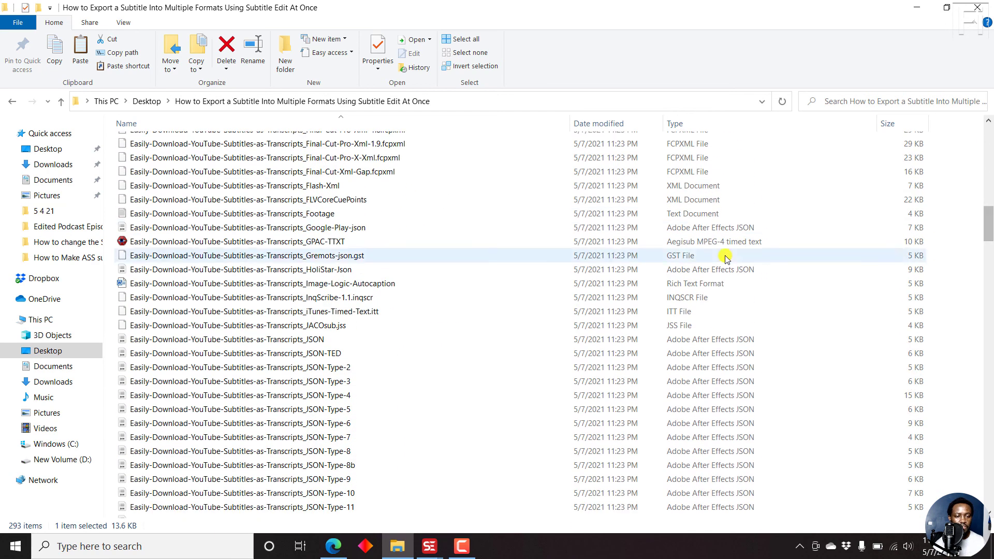
click(683, 298)
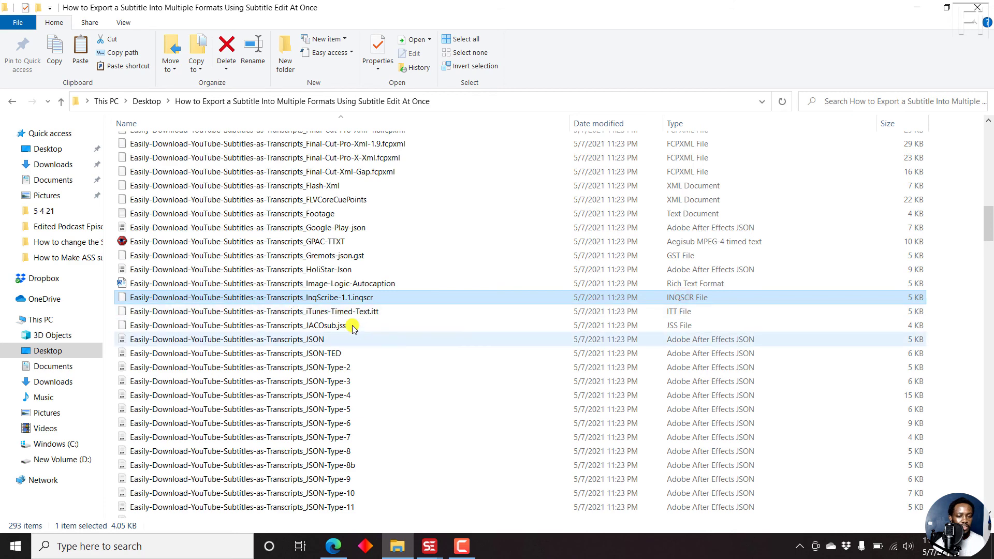
click(335, 313)
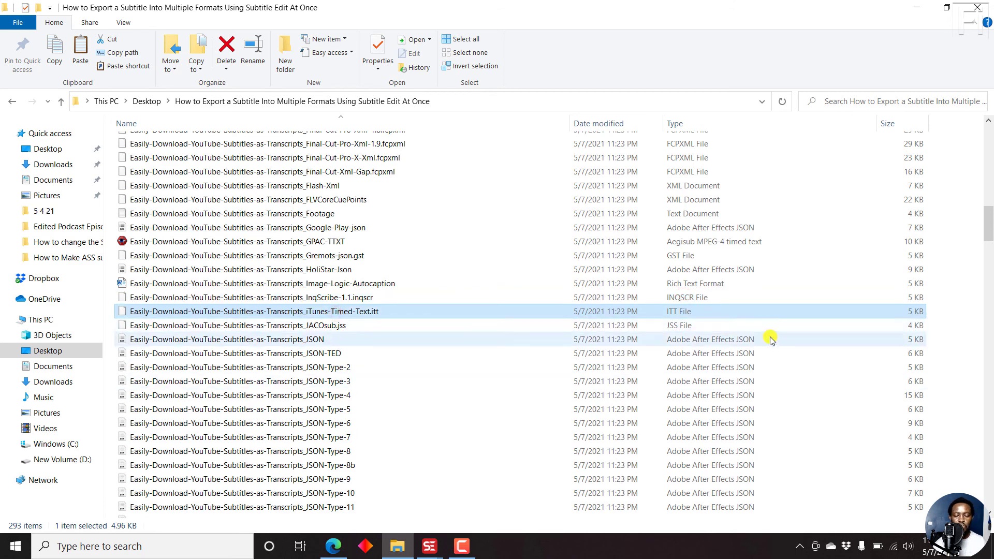
drag(990, 215, 989, 234)
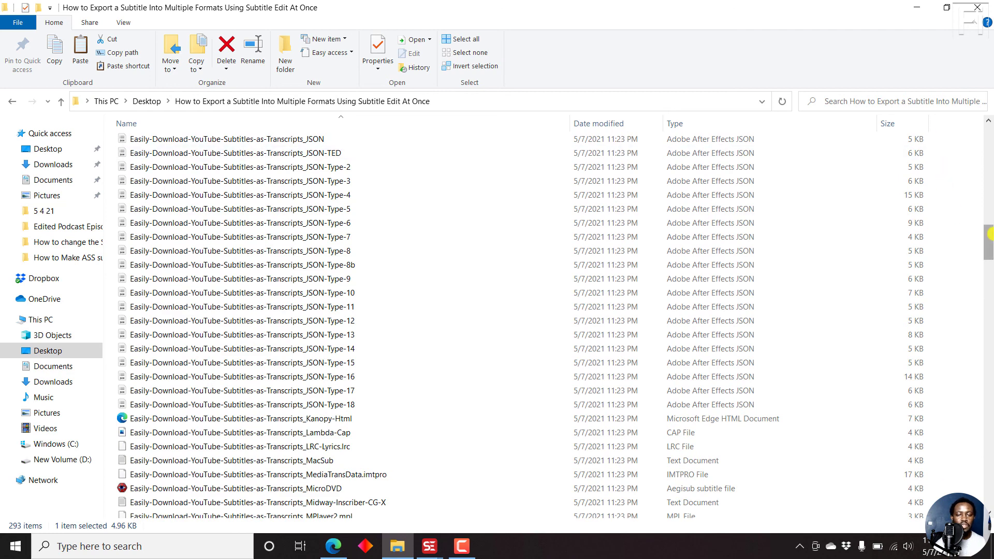
click(917, 8)
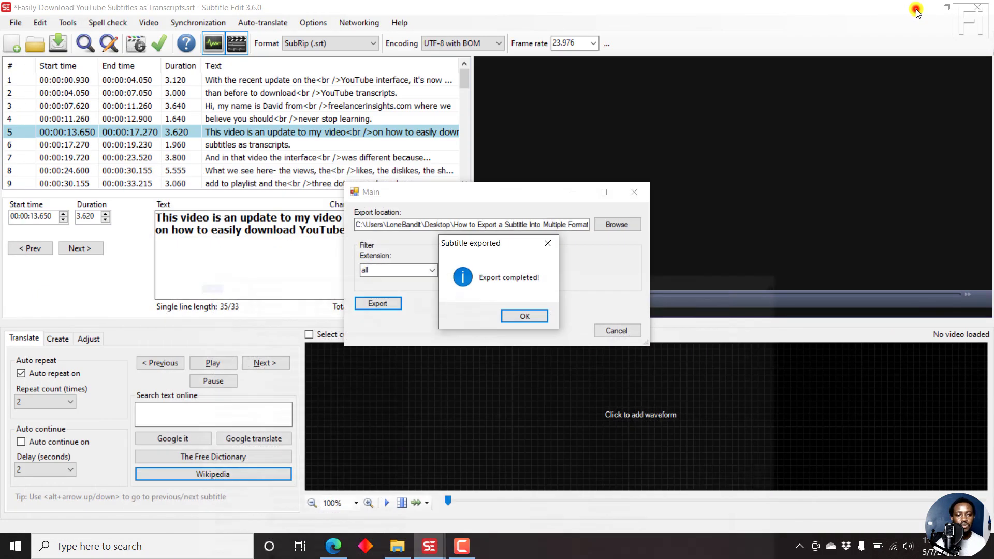